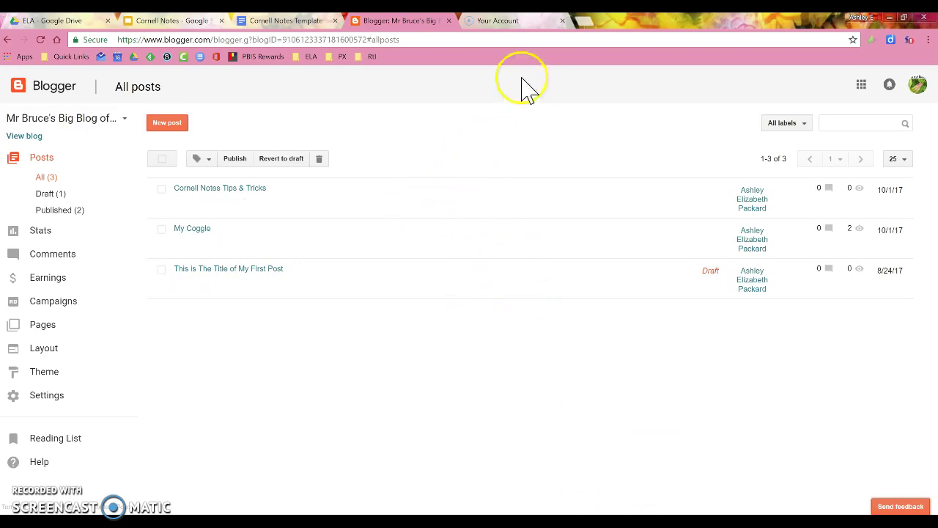
- Duplicate the Blogger posts page in a second browser tab and return to the original one
right_click(407, 23)
click(435, 66)
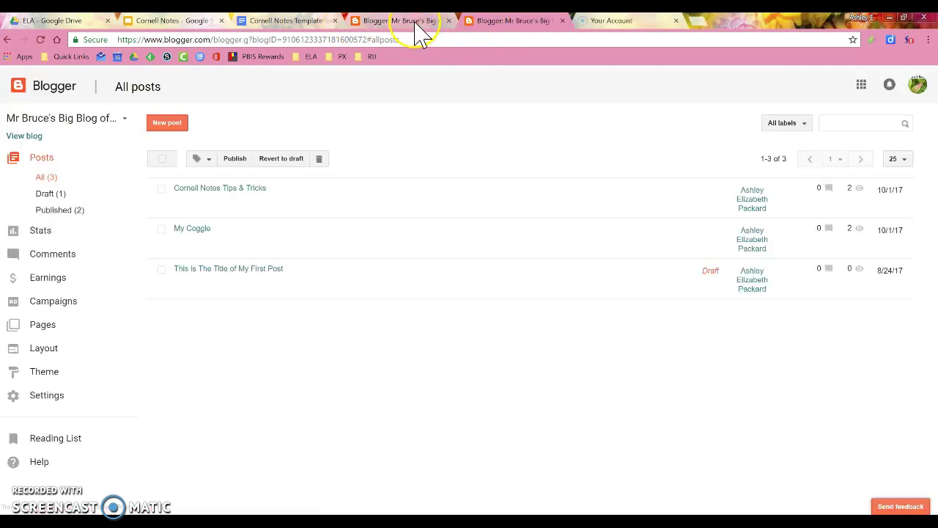
click(419, 33)
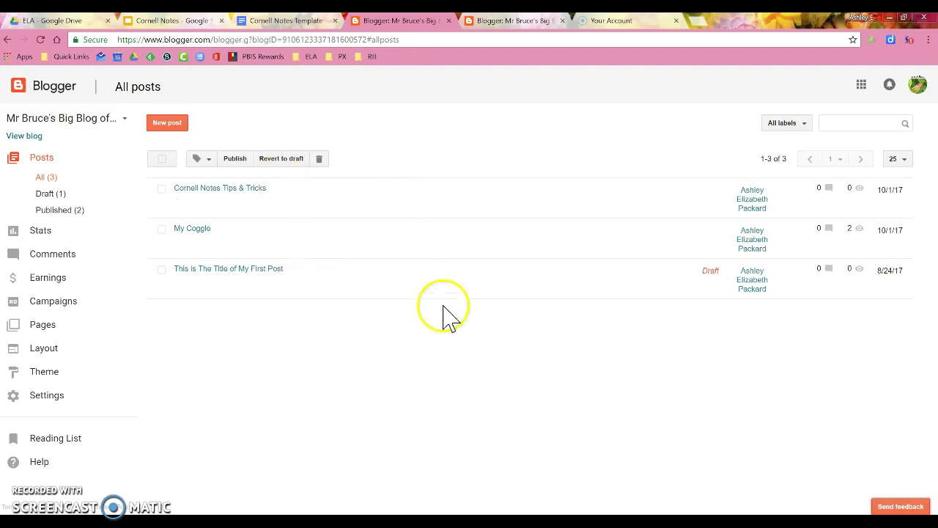
- Create a new post titled "Cool New Cornell Notes Template" and copy the title into the post body
click(170, 123)
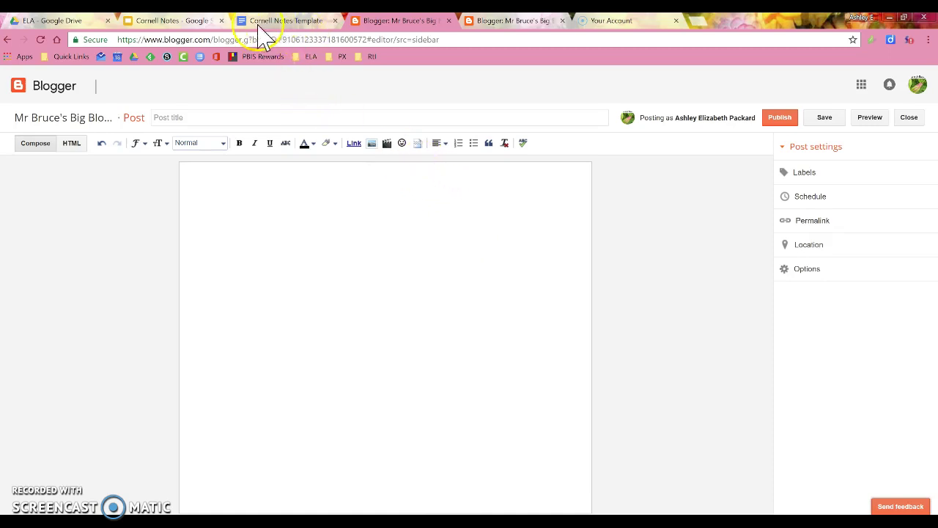
click(273, 118)
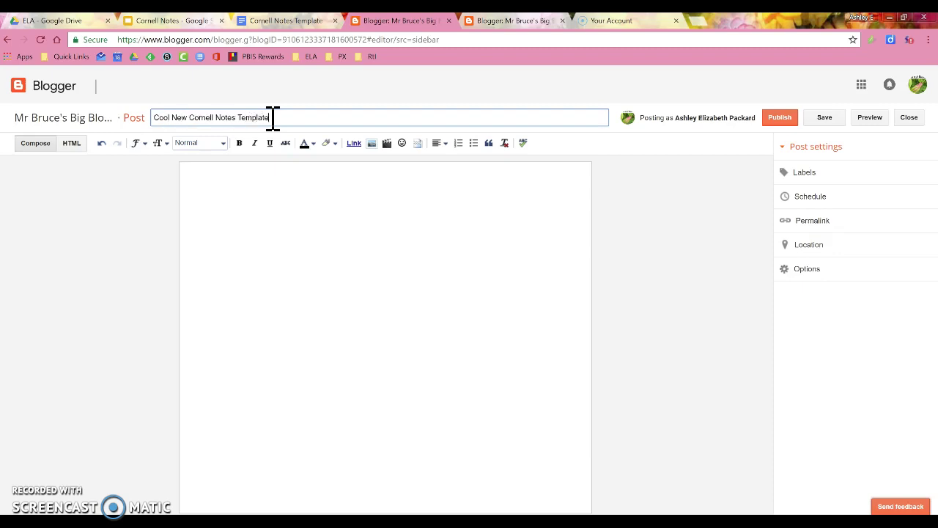
drag(273, 117, 140, 115)
key(ctrl+c)
click(235, 195)
key(ctrl+v)
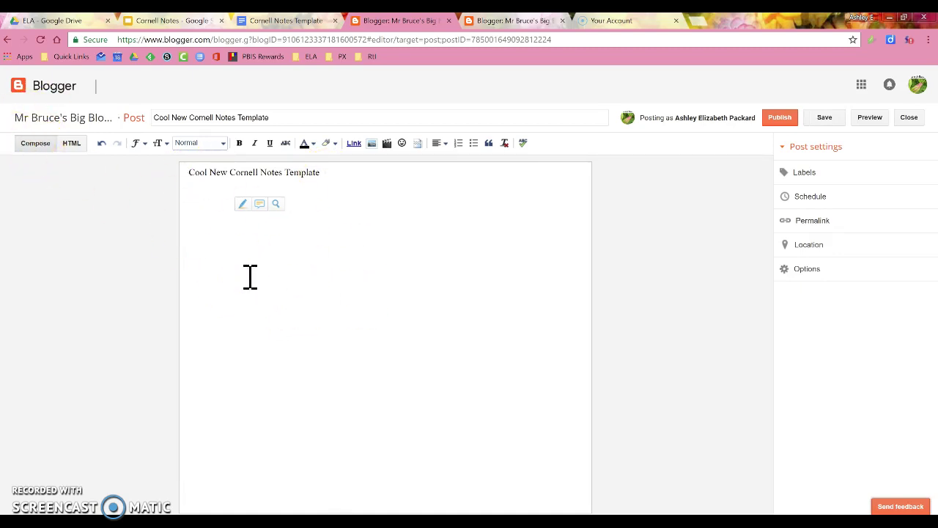
- Switch the post editor to its HTML view
click(115, 226)
click(37, 152)
click(73, 146)
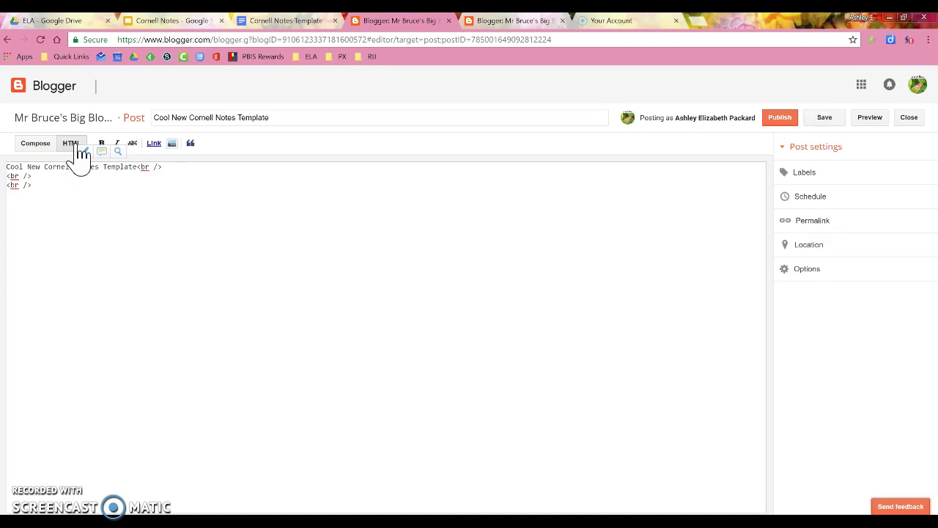
- Go to the Cornell Notes Template document in Google Docs and check its link sharing settings
click(299, 23)
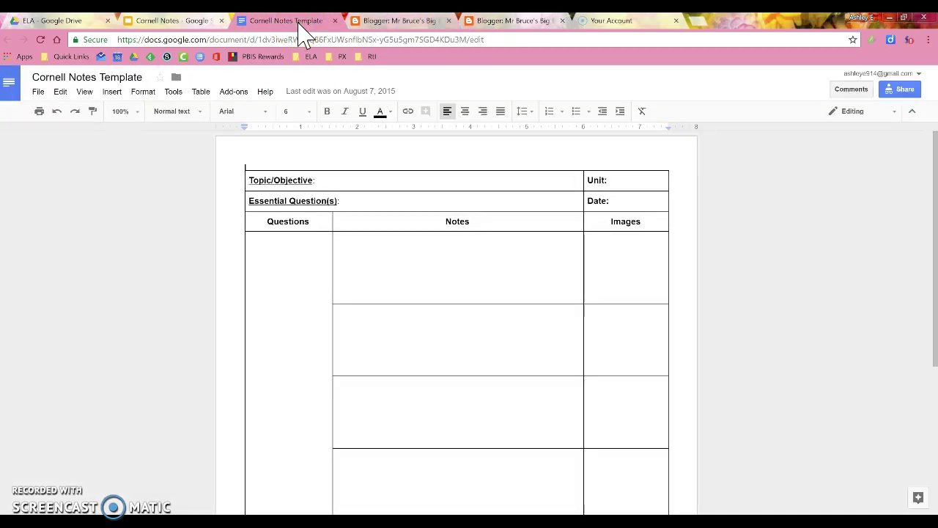
click(903, 91)
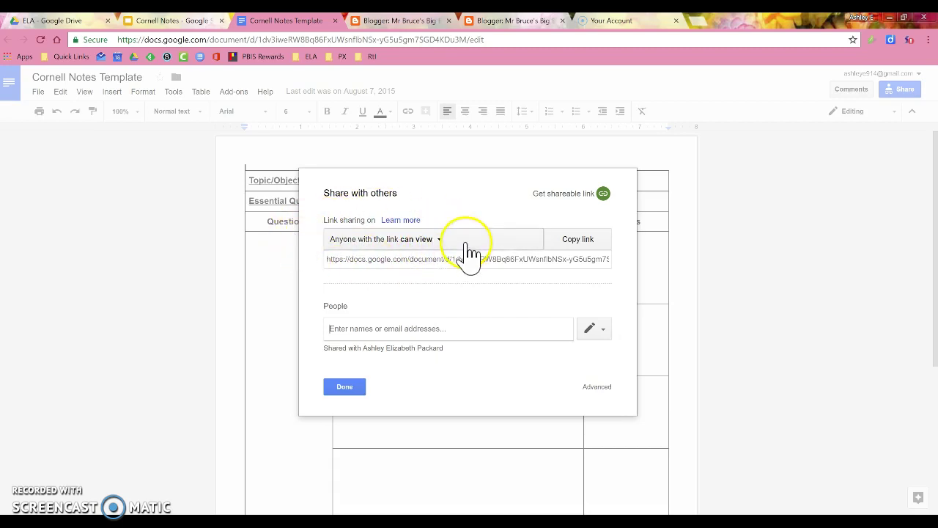
click(345, 387)
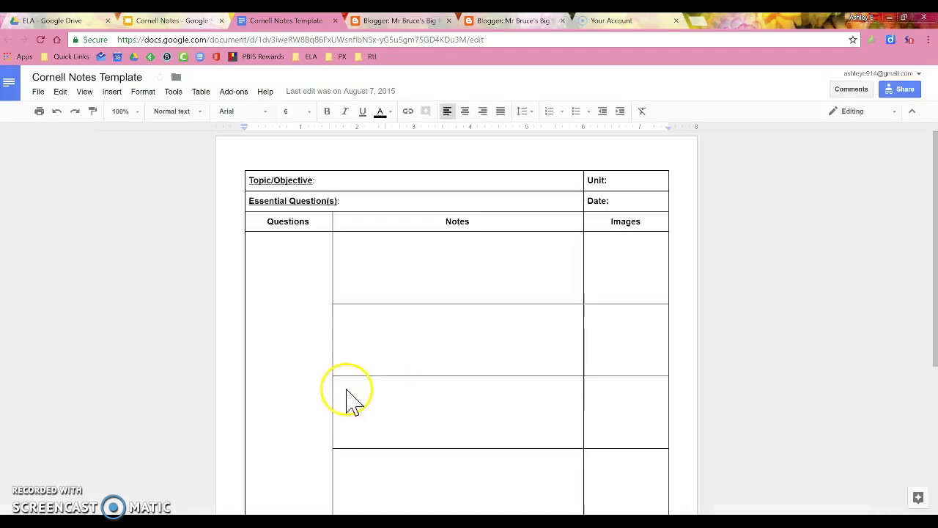
- Publish the document to the web with the Embed option and copy its iframe embed code
click(38, 92)
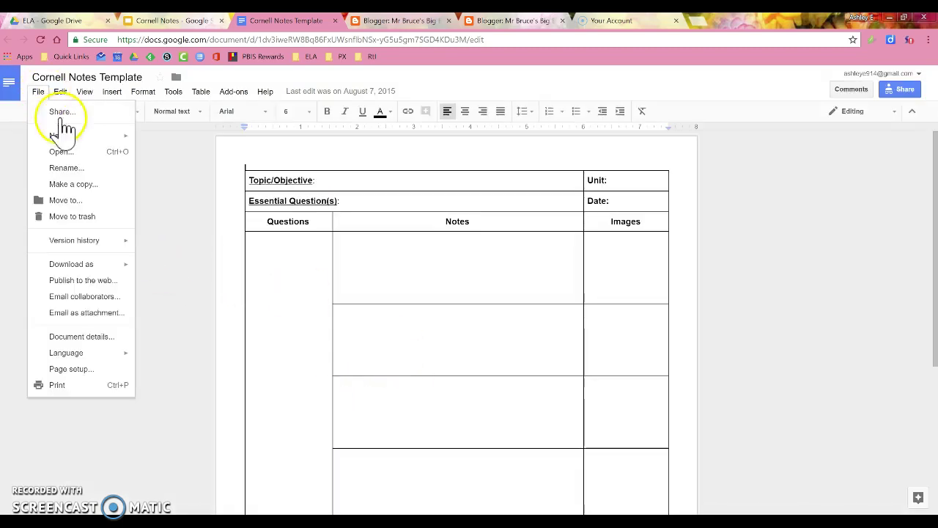
click(110, 283)
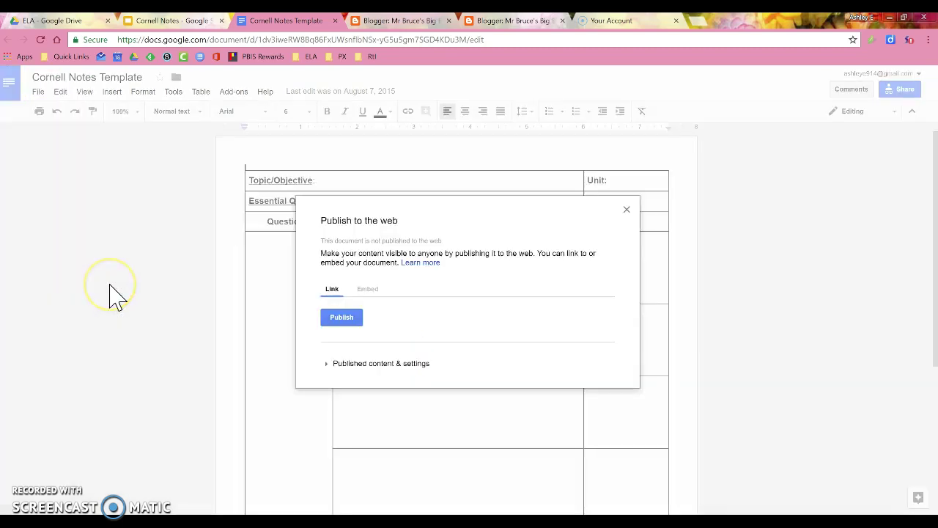
click(370, 290)
click(425, 291)
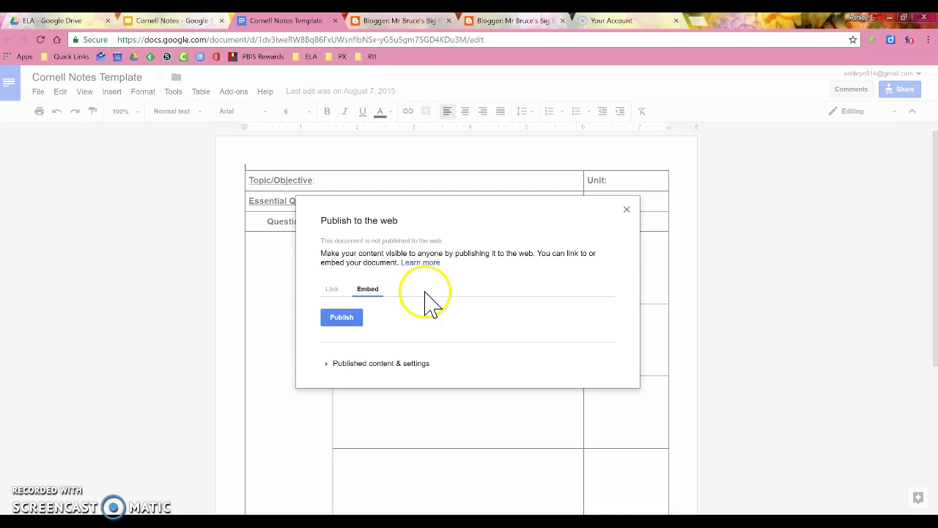
click(341, 318)
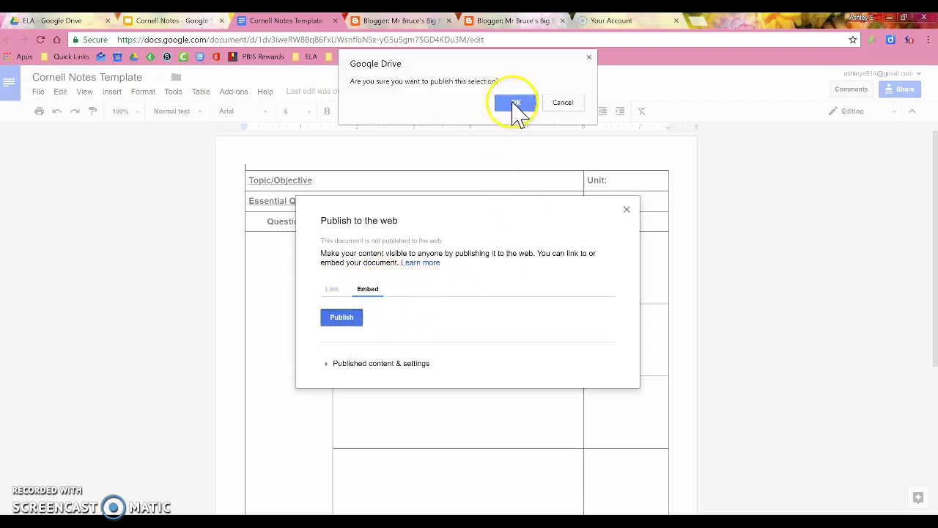
click(514, 104)
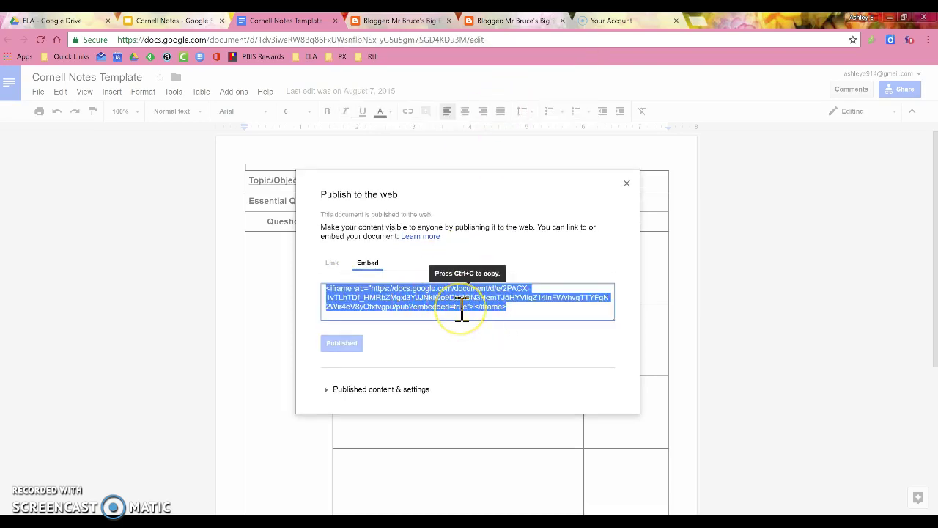
click(468, 310)
key(ctrl+c)
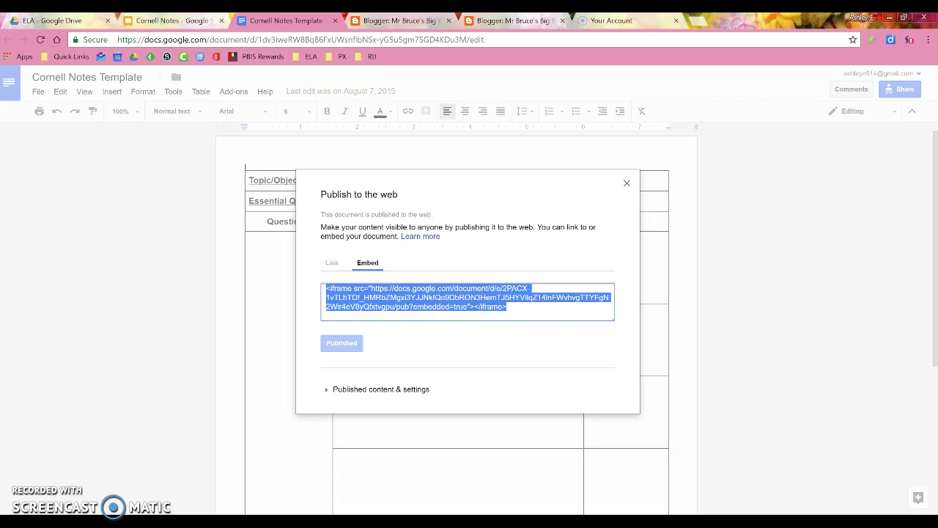
- Back in the Blogger post, paste the iframe code below the title in the HTML, and check the embed in Compose view
click(383, 23)
click(105, 243)
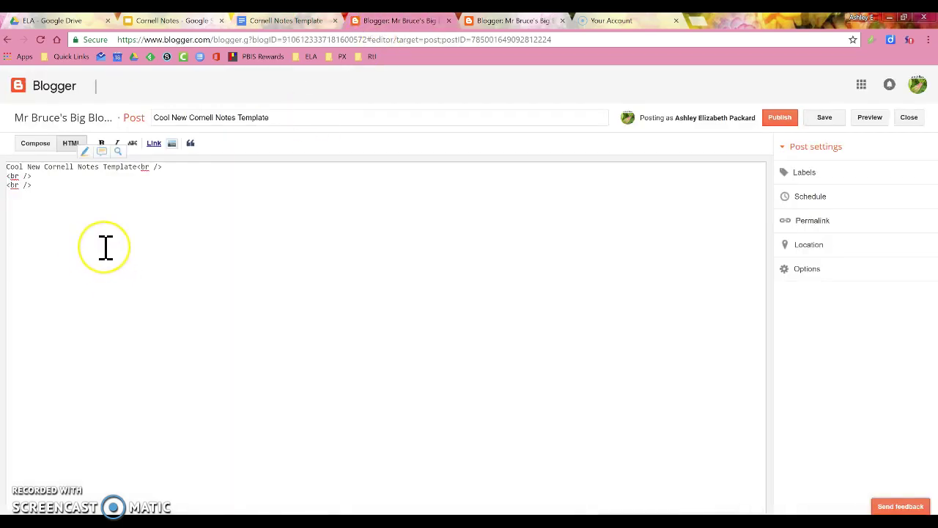
key(ctrl+v)
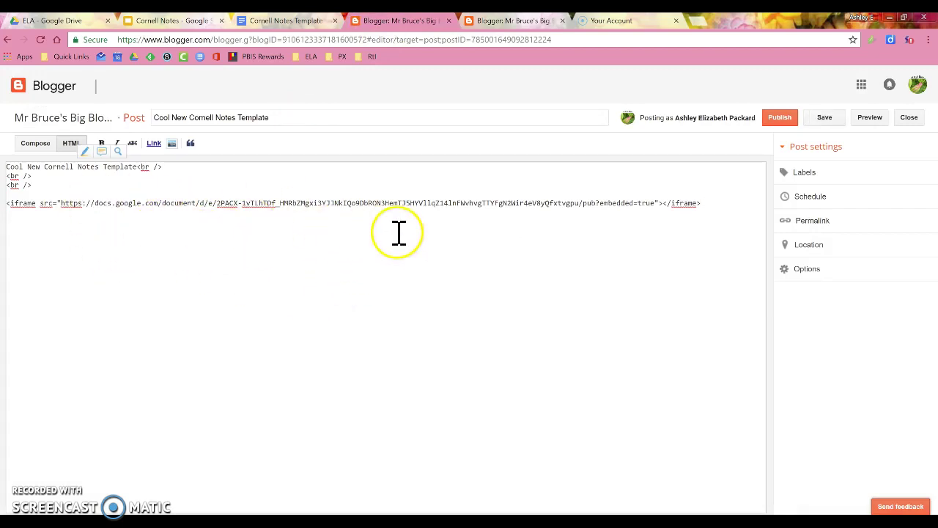
click(36, 144)
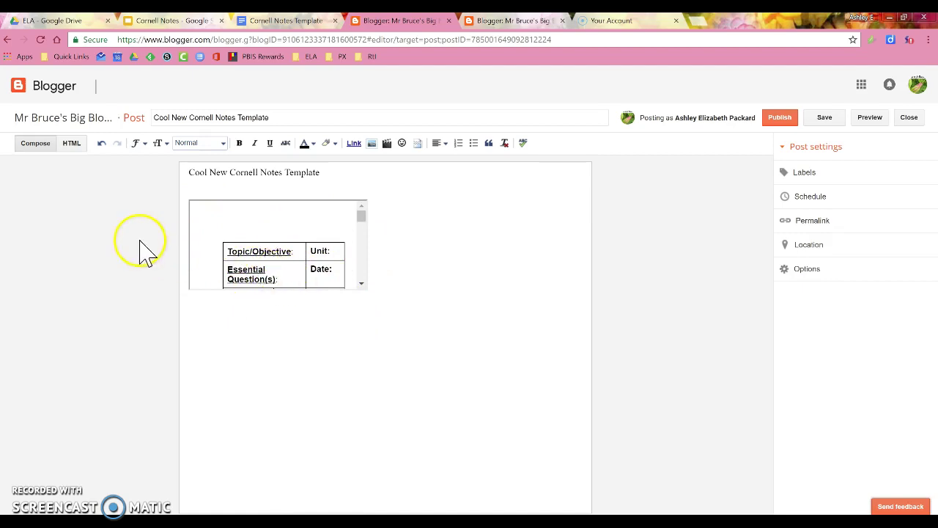
click(68, 146)
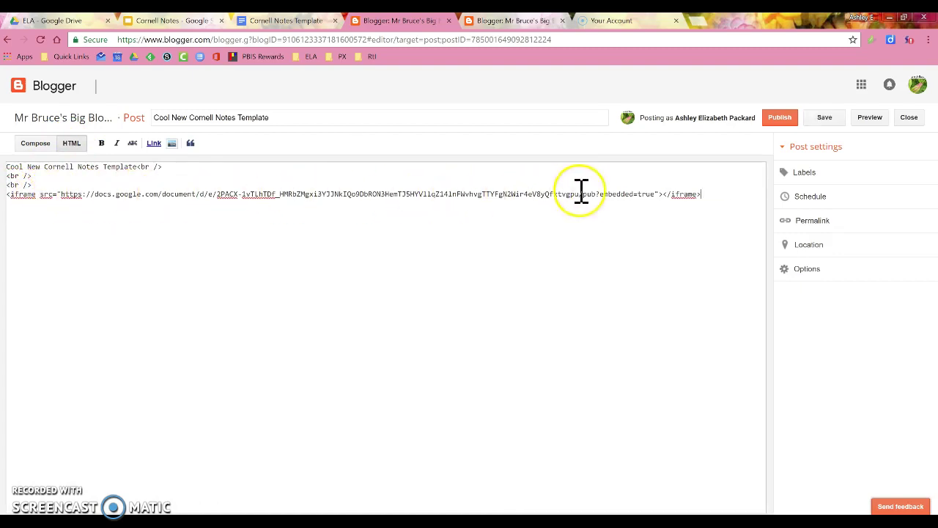
click(702, 194)
- Place the duplicate Blogger tab in its own window beside the post editor and open the "Cornell Notes Tips & Tricks" post for editing
click(513, 25)
drag(517, 83, 1, 205)
click(608, 189)
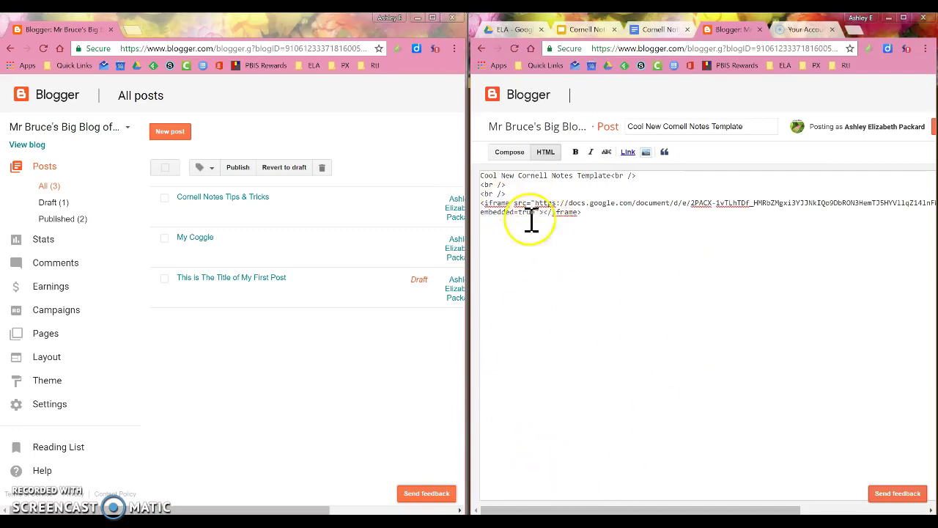
click(572, 236)
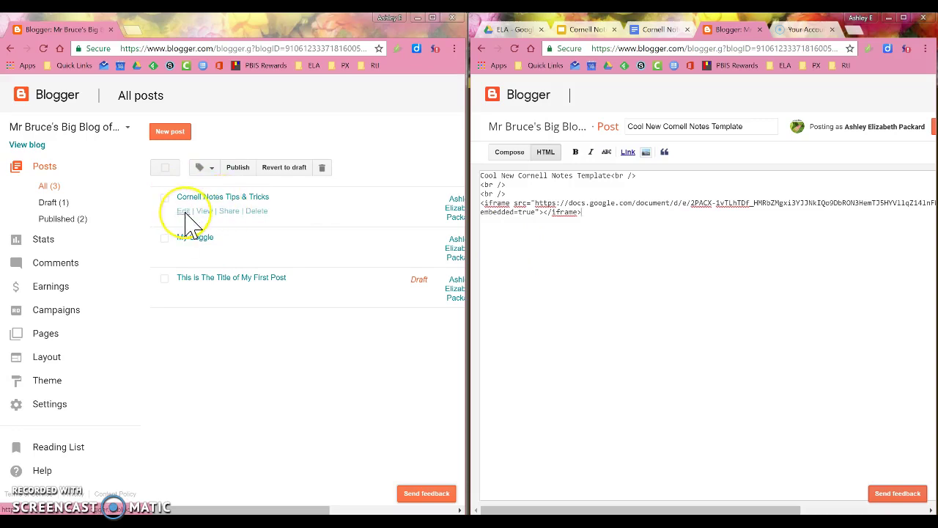
click(185, 213)
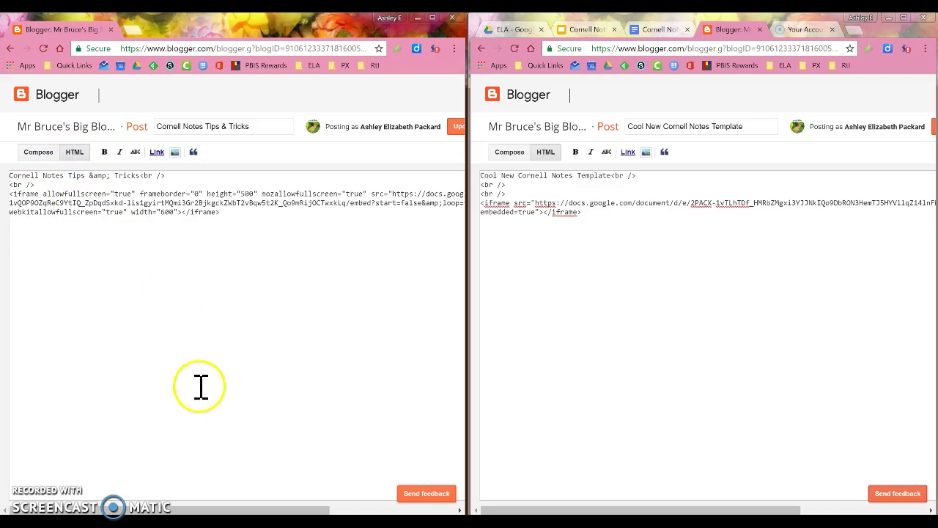
- Compare the iframe code of the two posts, examining the whole block and its opening and closing iframe tags
drag(16, 194, 230, 211)
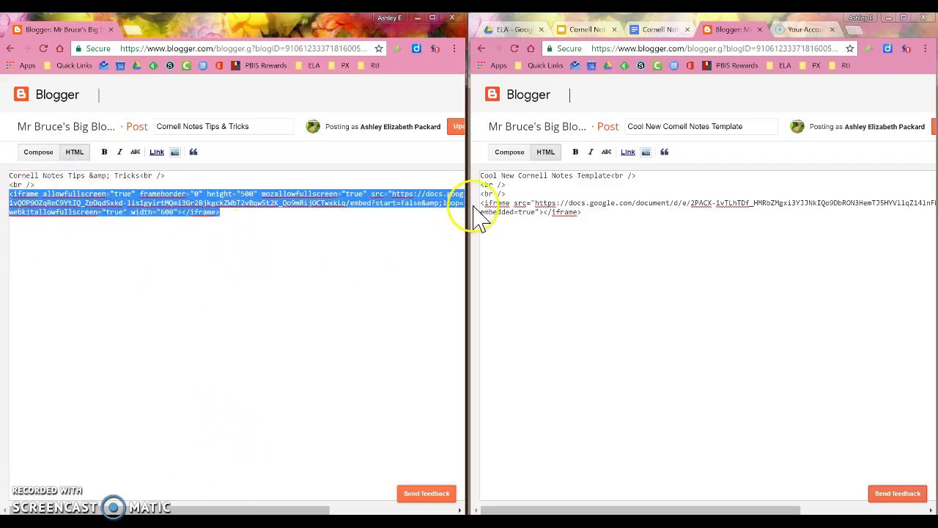
drag(481, 203, 586, 212)
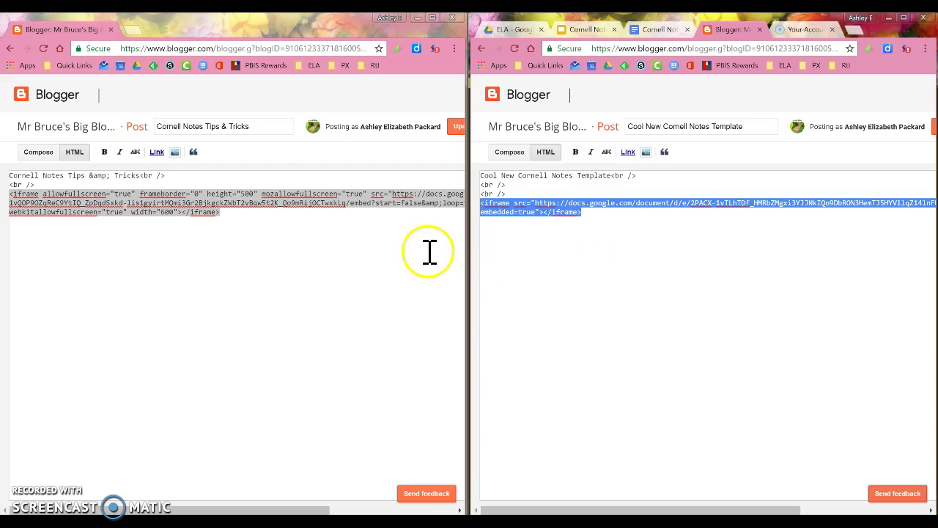
click(523, 249)
click(11, 205)
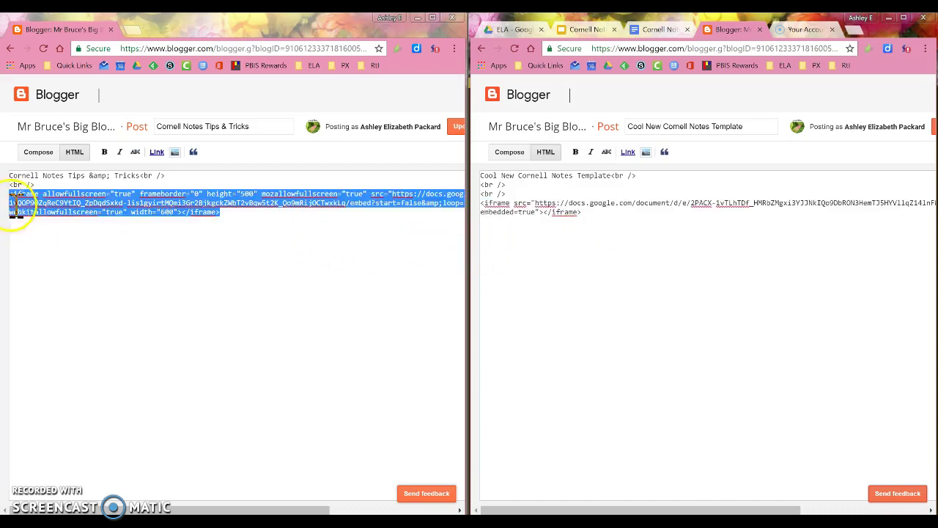
drag(10, 194, 40, 195)
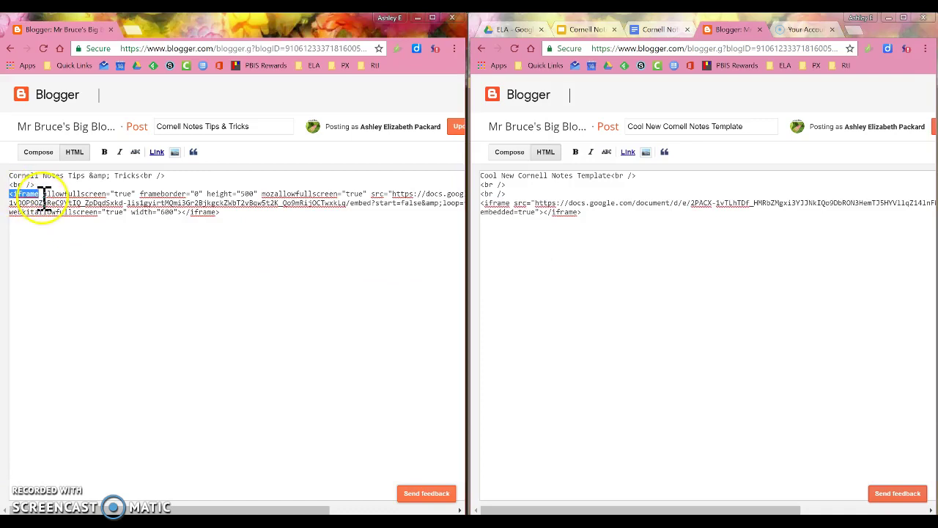
drag(482, 203, 510, 205)
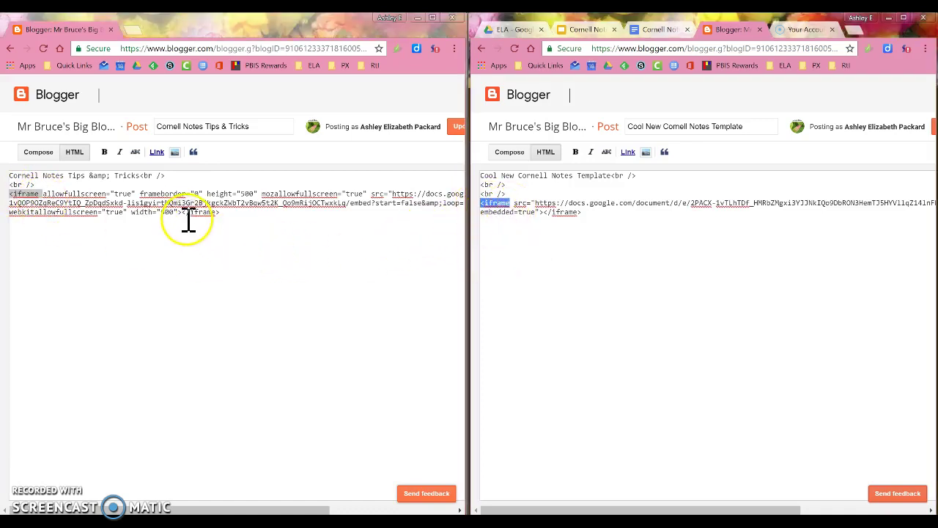
drag(178, 213, 227, 216)
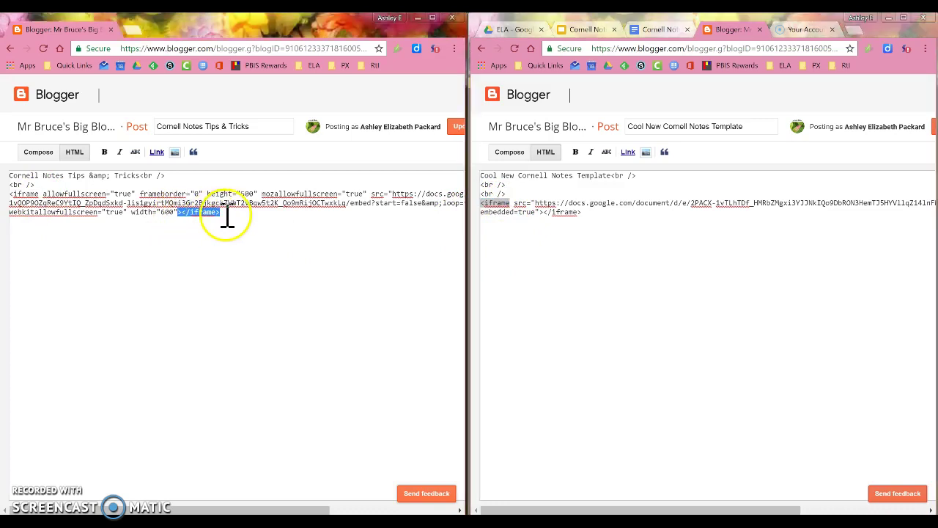
drag(540, 212, 589, 223)
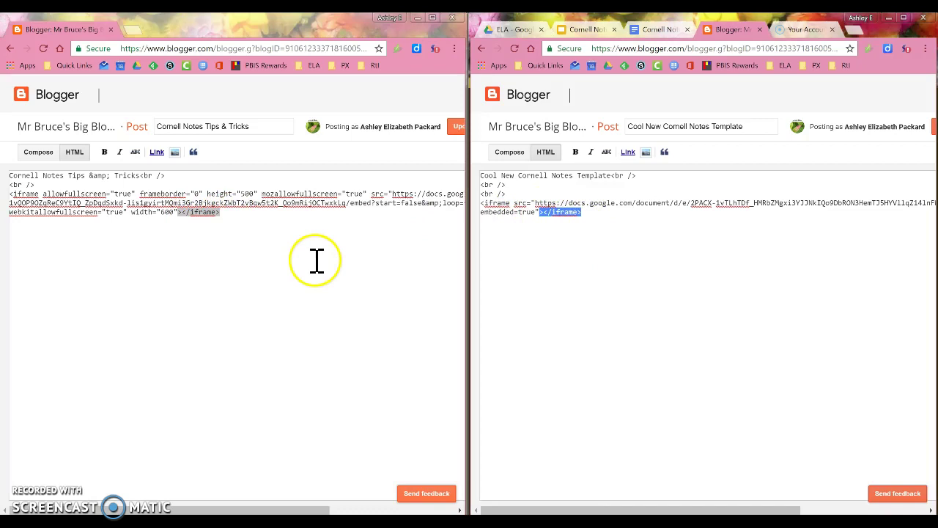
click(314, 224)
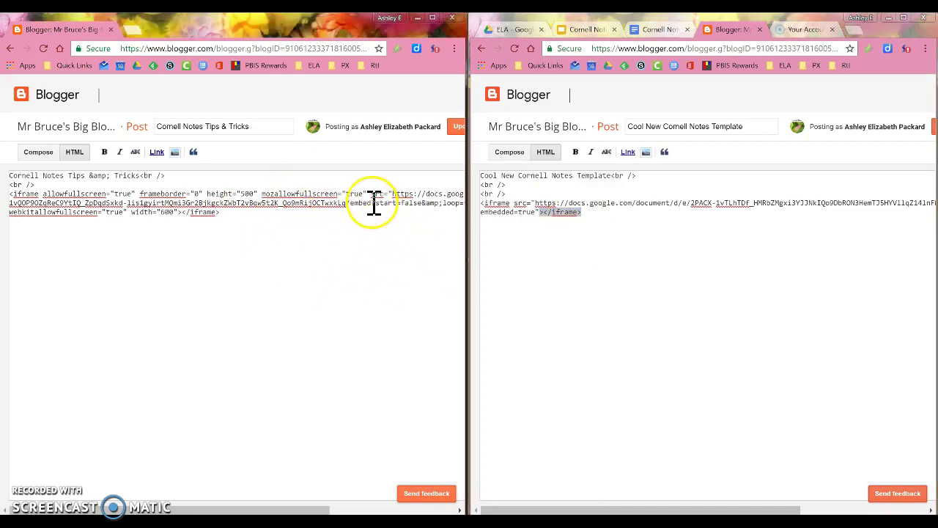
- Examine the full src address in the iframe code of the "Cornell Notes Tips & Tricks" post
drag(373, 195, 322, 203)
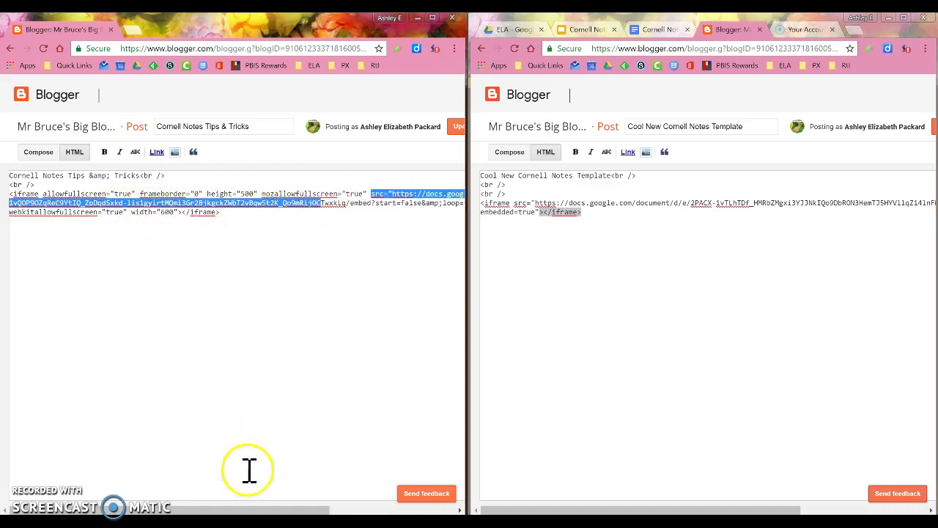
drag(273, 511, 373, 511)
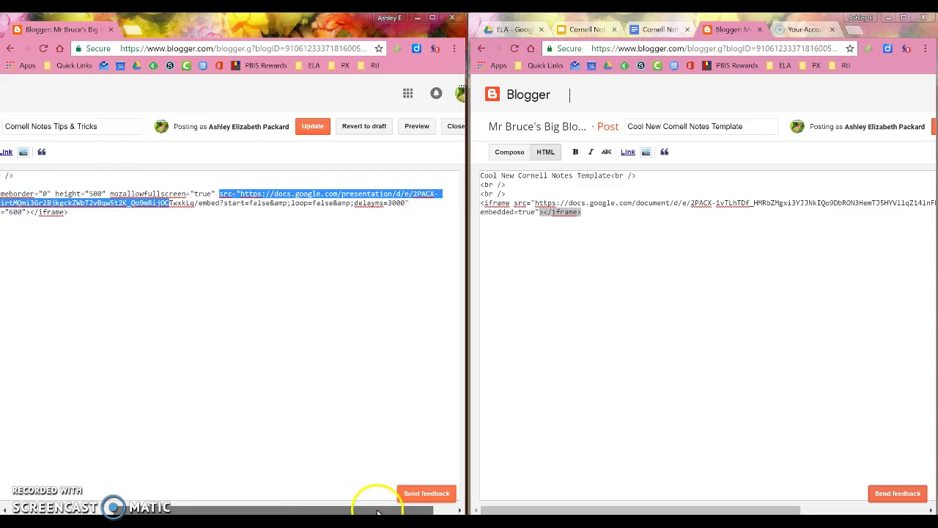
click(223, 198)
drag(220, 194, 410, 206)
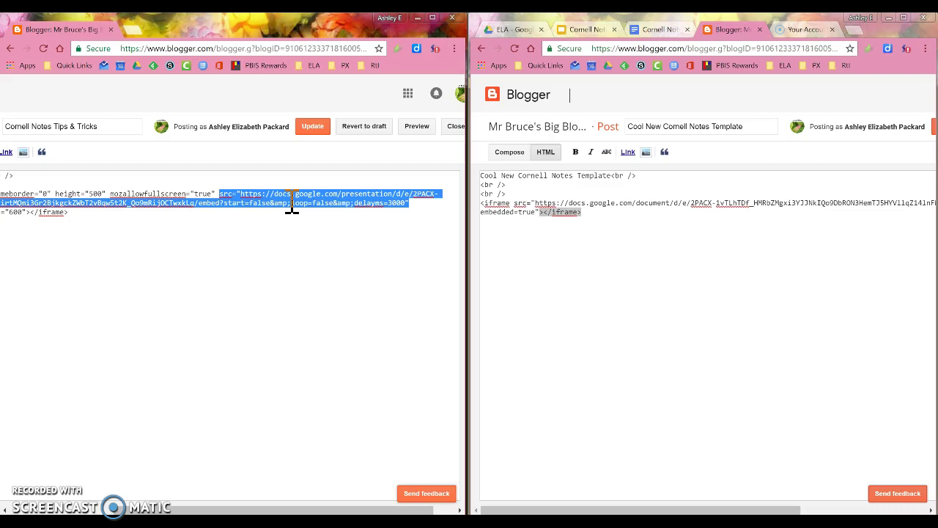
click(184, 266)
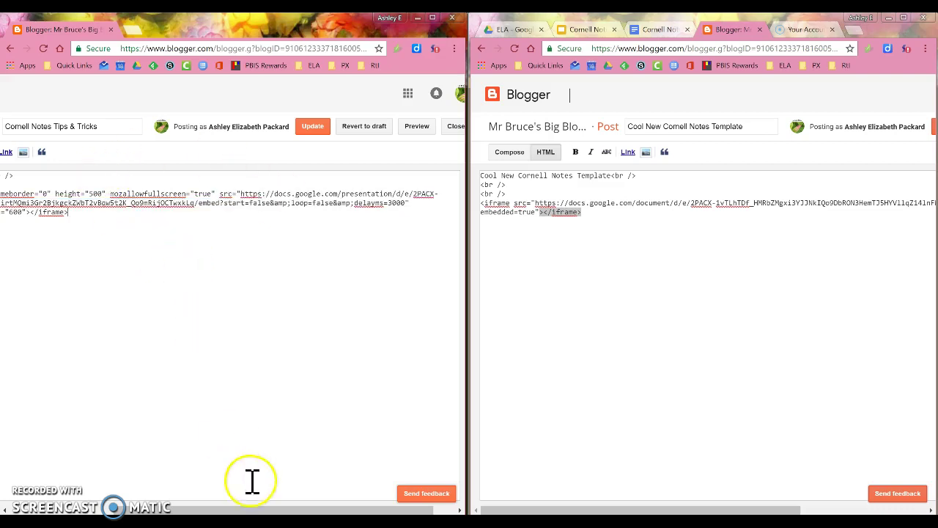
drag(268, 509, 120, 509)
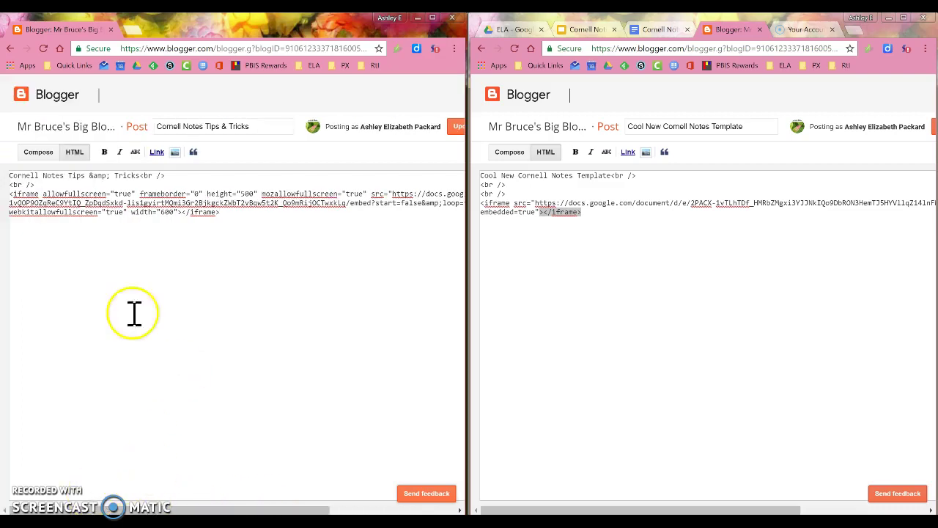
- Copy the allowfullscreen, frameborder, height and mozallowfullscreen attributes from the "Cornell Notes Tips & Tricks" iframe and insert them before src in the new post's iframe
drag(42, 194, 377, 197)
key(ctrl+c)
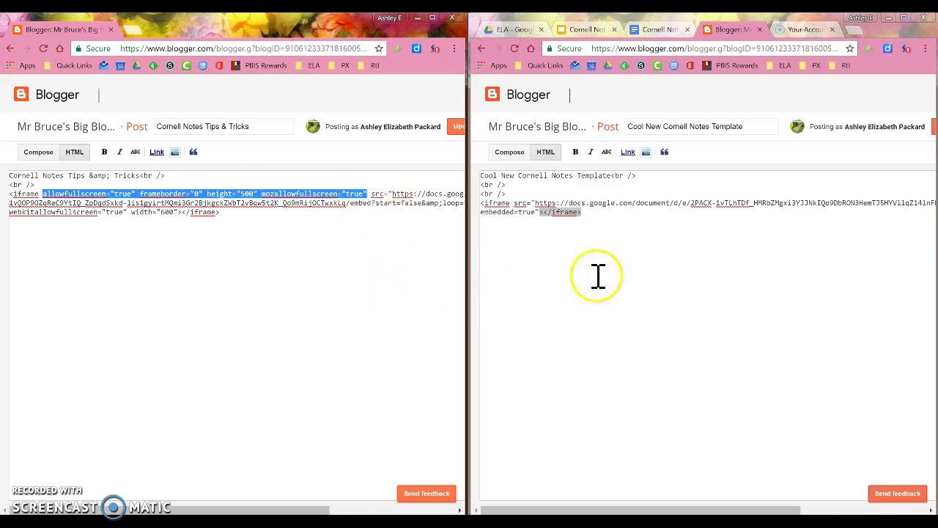
click(529, 203)
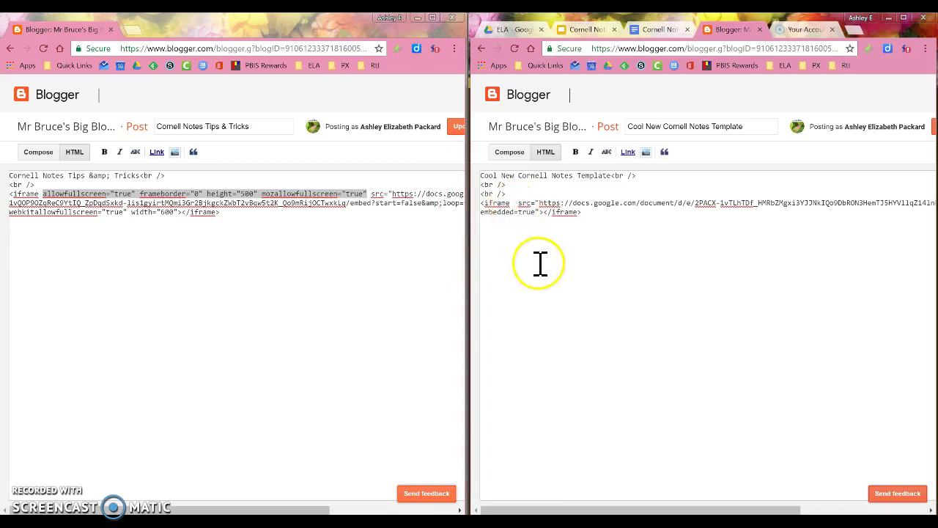
key(ctrl+v)
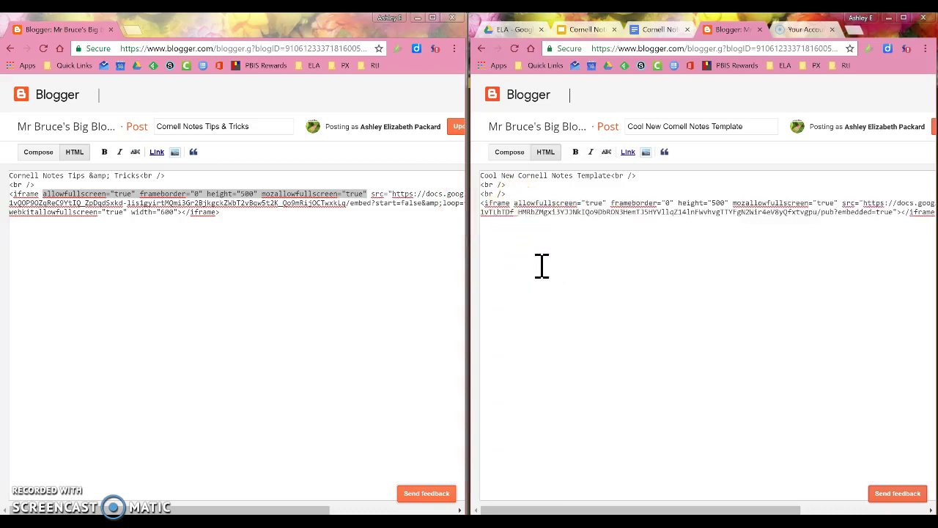
- Check the end of the older post's src address, and copy webkitallowfullscreen="true" width="600" after the src address in the new post's iframe
click(273, 198)
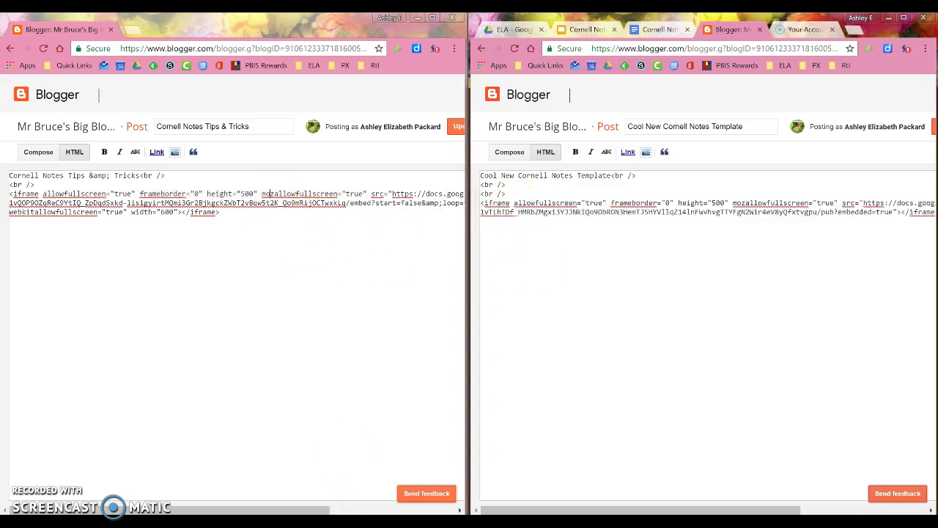
drag(315, 509, 446, 509)
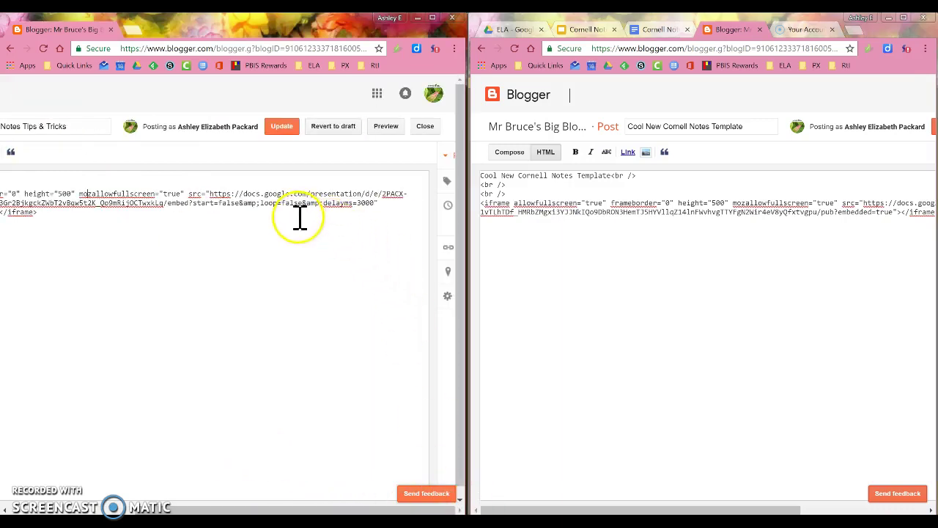
drag(209, 194, 376, 216)
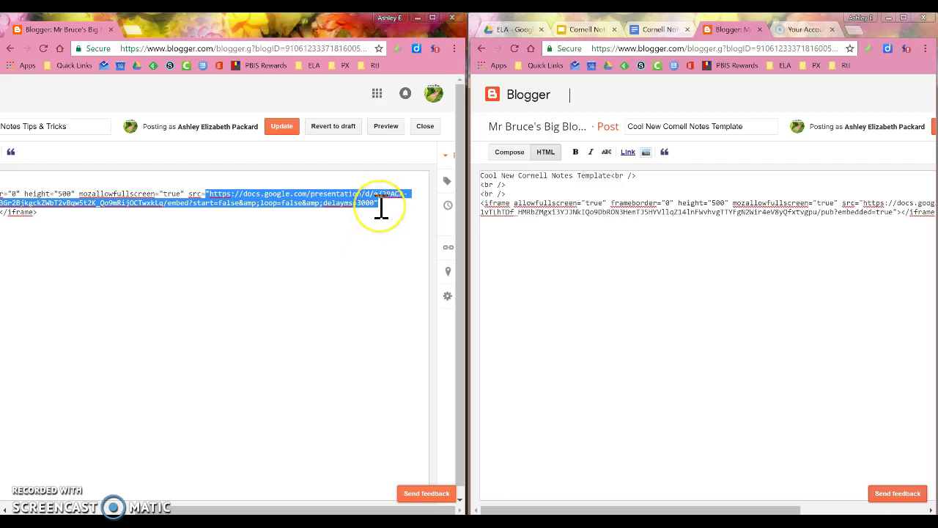
click(366, 469)
drag(342, 509, 132, 510)
click(16, 214)
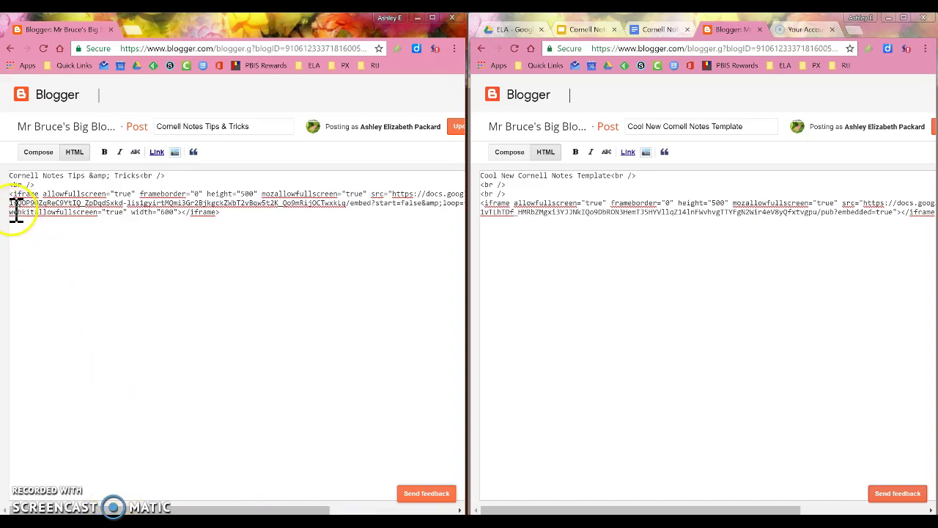
drag(15, 214, 178, 220)
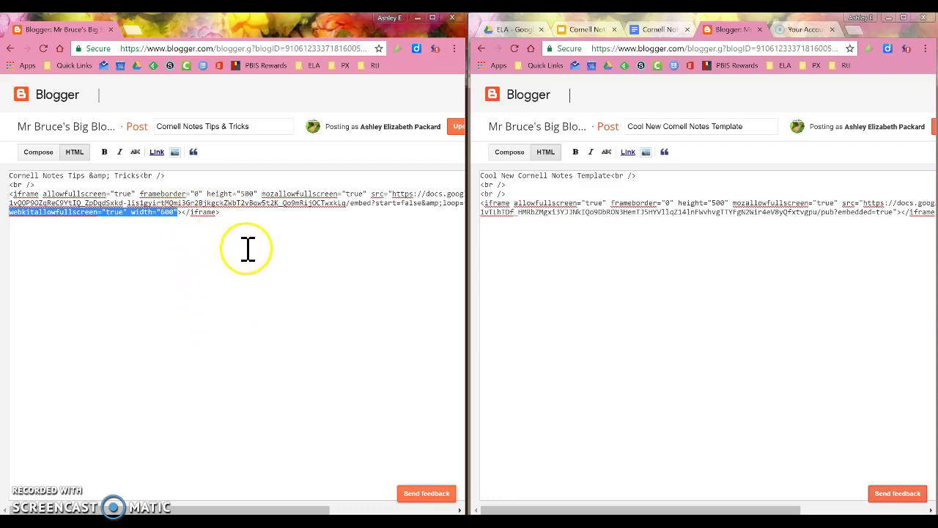
click(567, 366)
drag(583, 511, 750, 503)
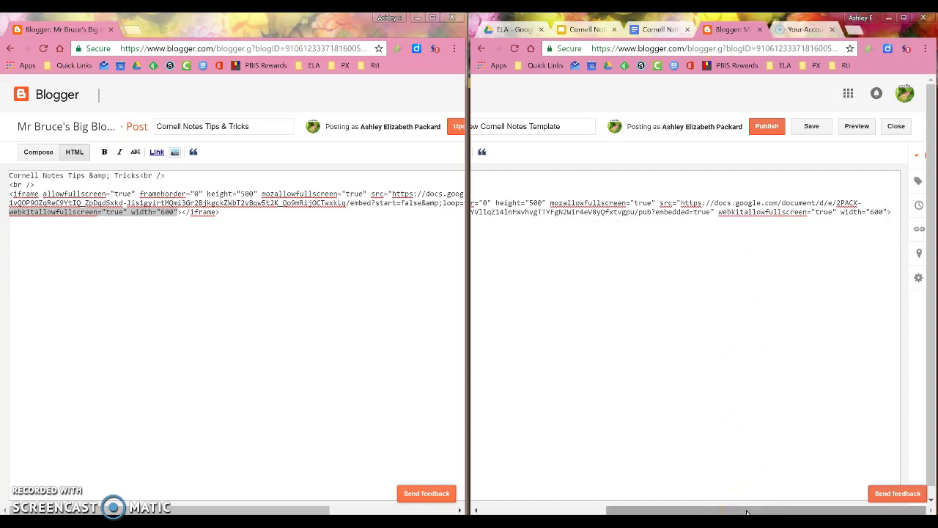
- Review the new post's iframe code from its opening tag through the src address to the closing bracket and closing iframe tag
drag(747, 511, 623, 511)
drag(482, 204, 509, 203)
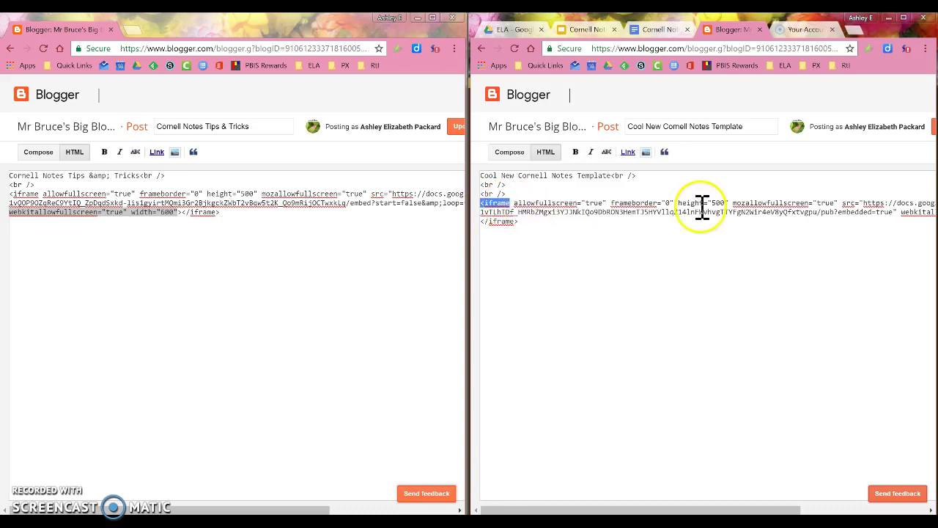
drag(843, 204, 895, 215)
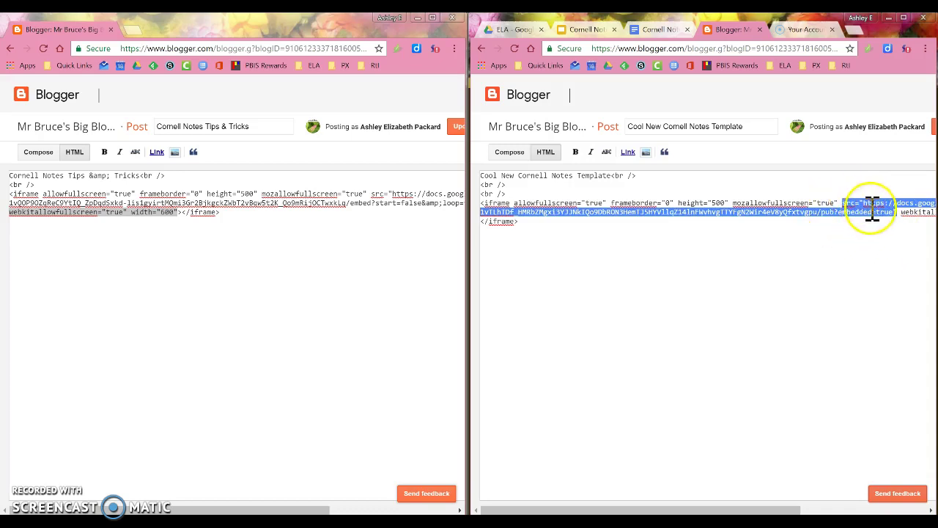
click(783, 498)
drag(776, 508, 894, 454)
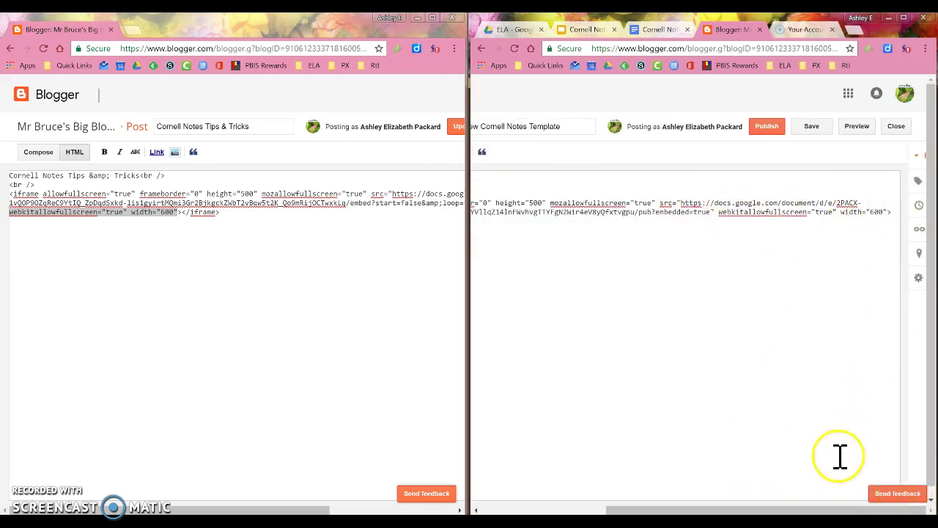
drag(892, 212, 796, 447)
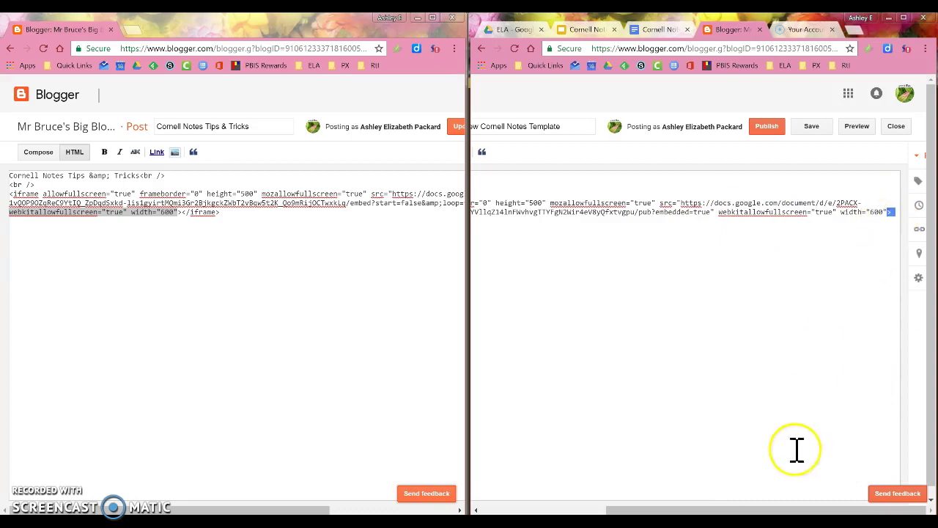
drag(771, 506, 645, 507)
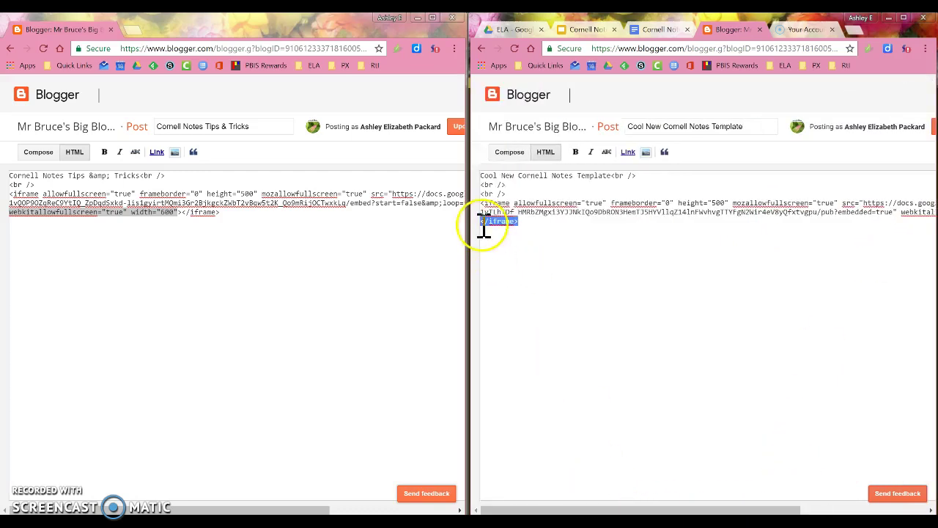
click(519, 265)
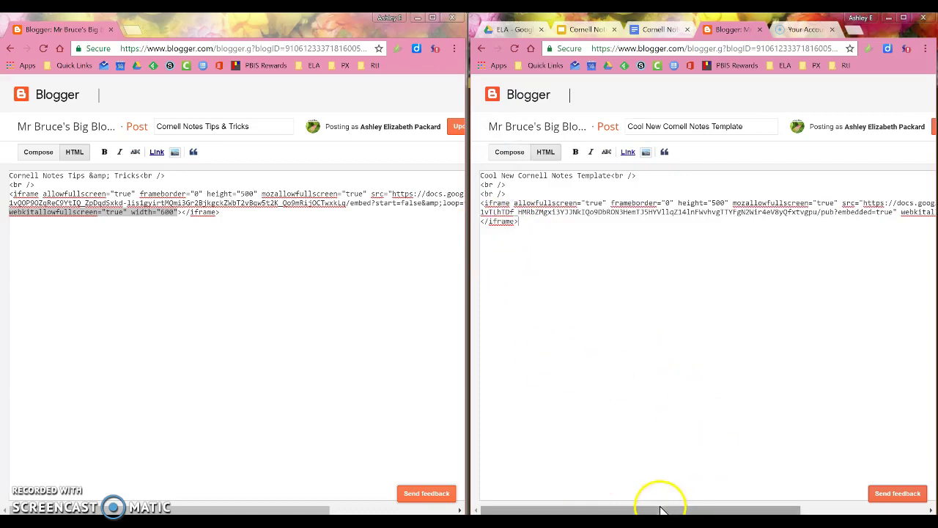
- Close the "Cornell Notes Tips & Tricks" window without saving changes and maximize the window with the new post
click(453, 18)
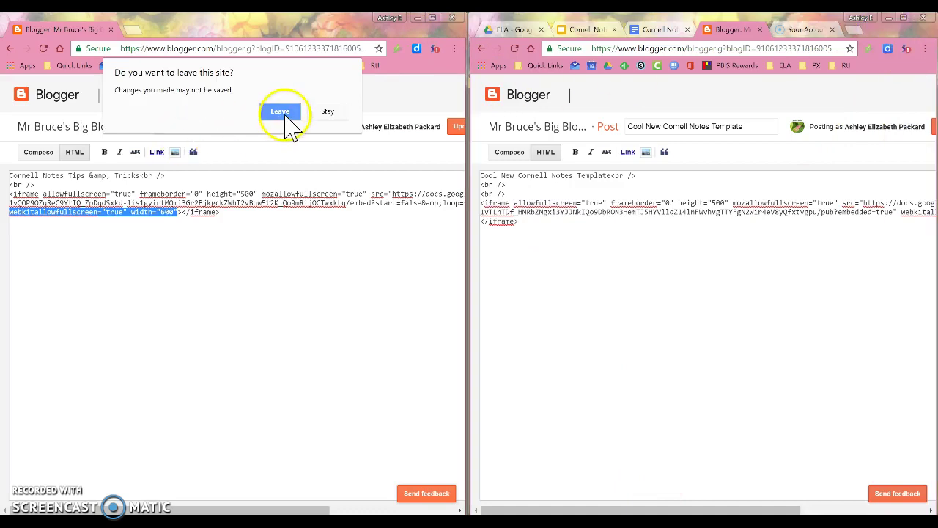
click(286, 117)
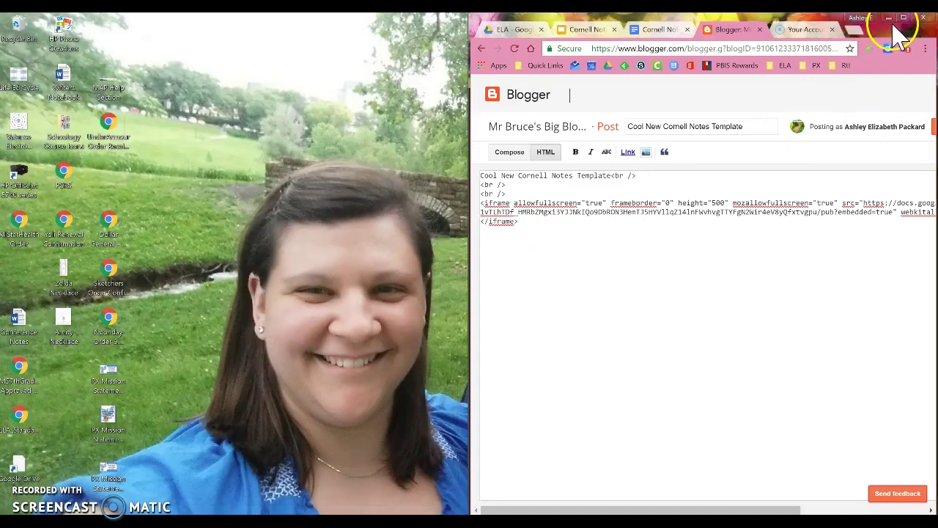
click(903, 17)
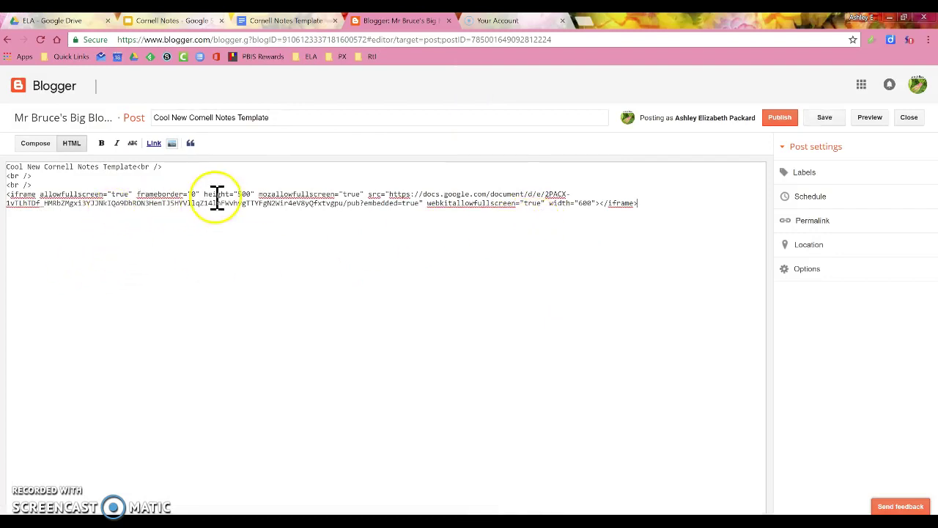
- Review the height and width attributes in the new post's iframe code and set the height to 700
drag(202, 196, 254, 203)
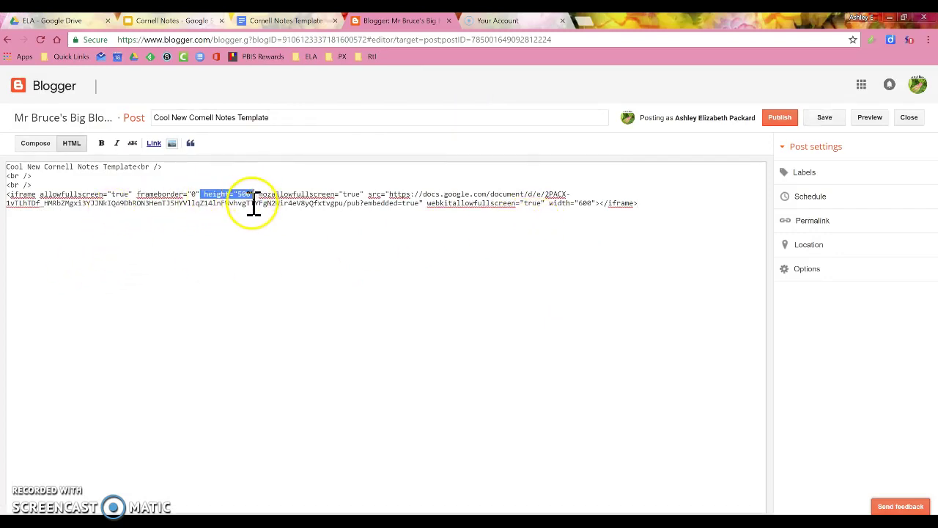
click(247, 198)
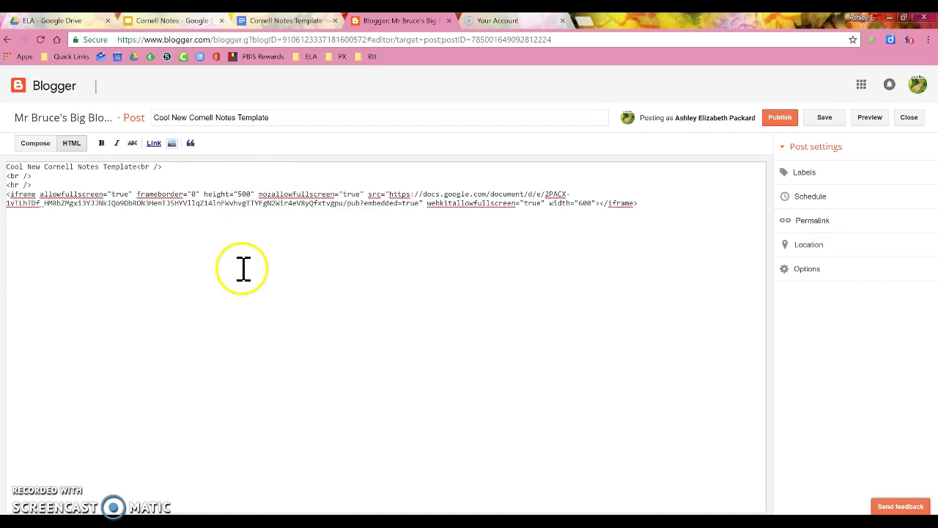
drag(548, 204, 595, 206)
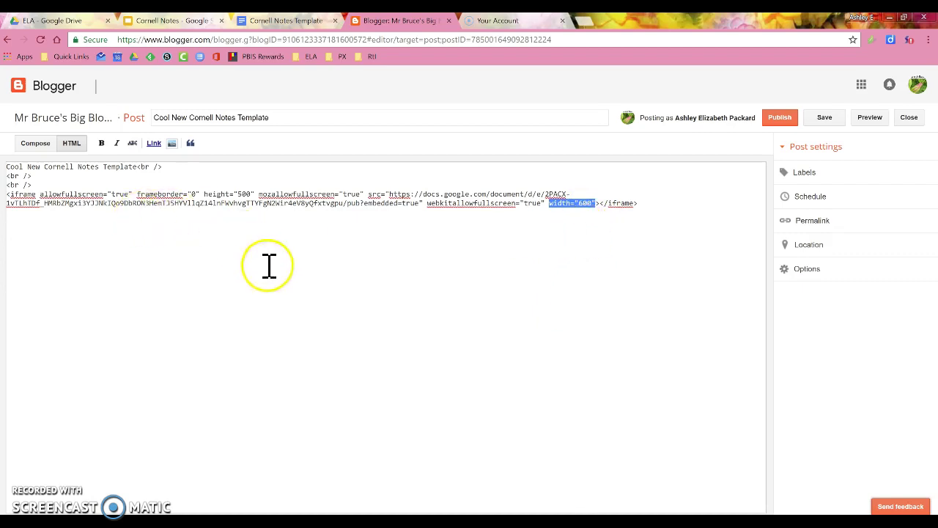
click(579, 205)
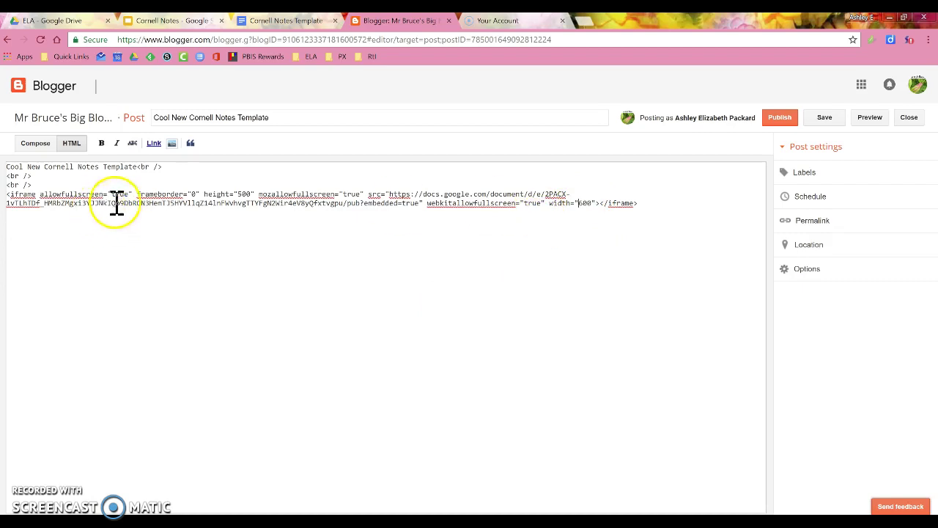
double_click(249, 198)
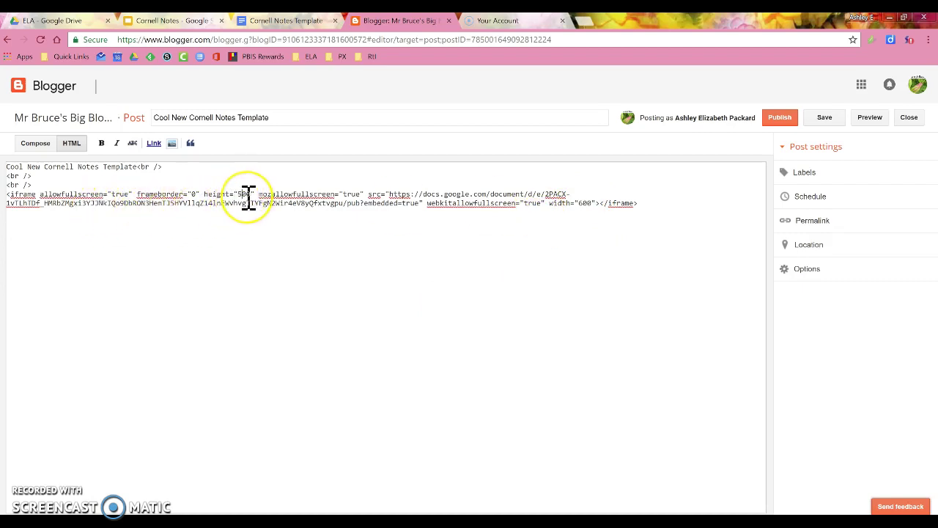
text(700)
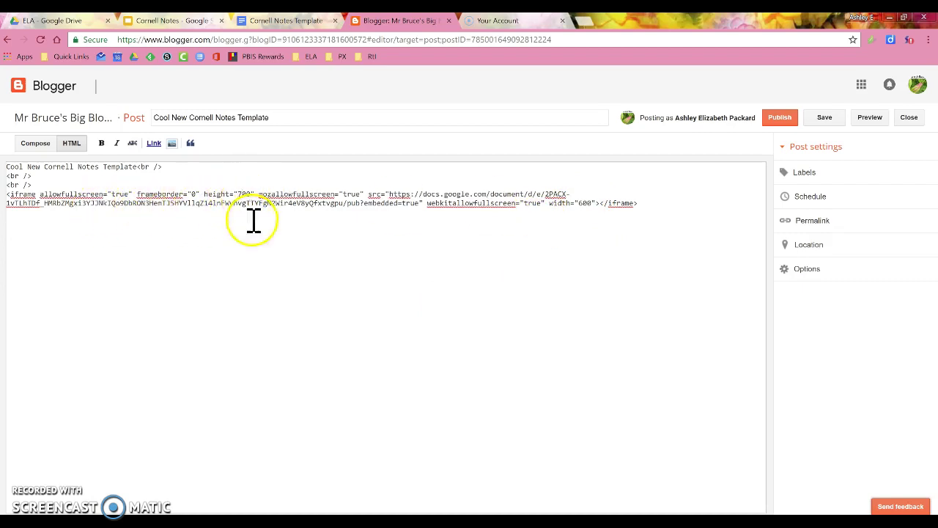
- Check the embedded template in Compose view and publish the post
click(36, 143)
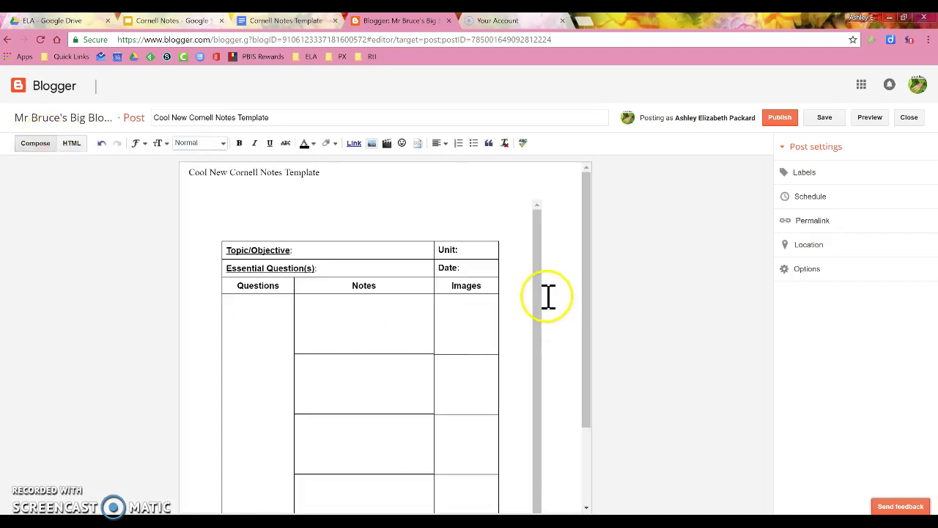
scroll(535, 315, down, 2)
scroll(462, 374, up, 2)
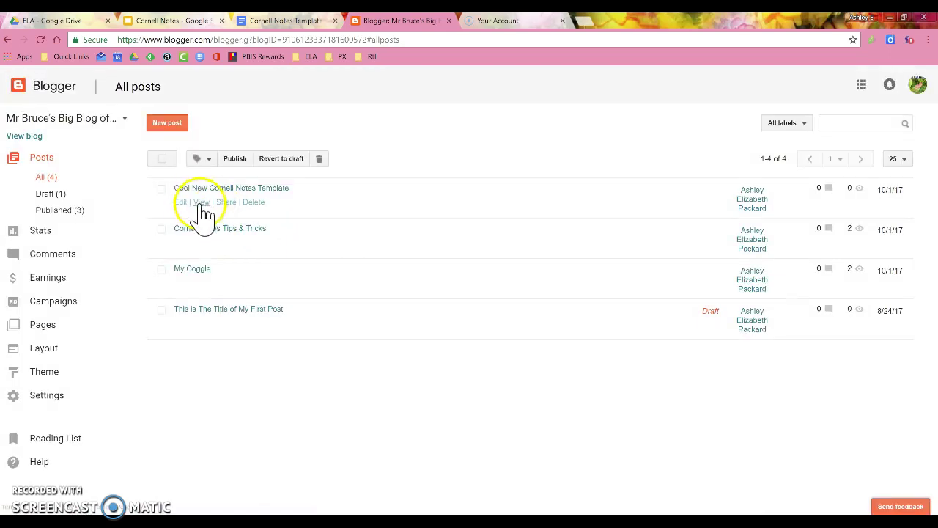
- View the "Cool New Cornell Notes Template" post on the blog and look through the whole embedded template
click(203, 205)
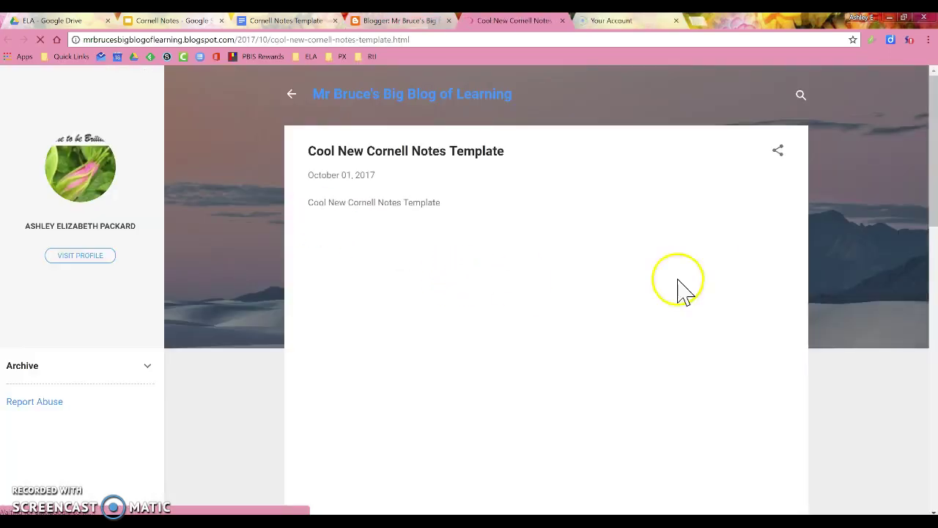
scroll(470, 238, down, 4)
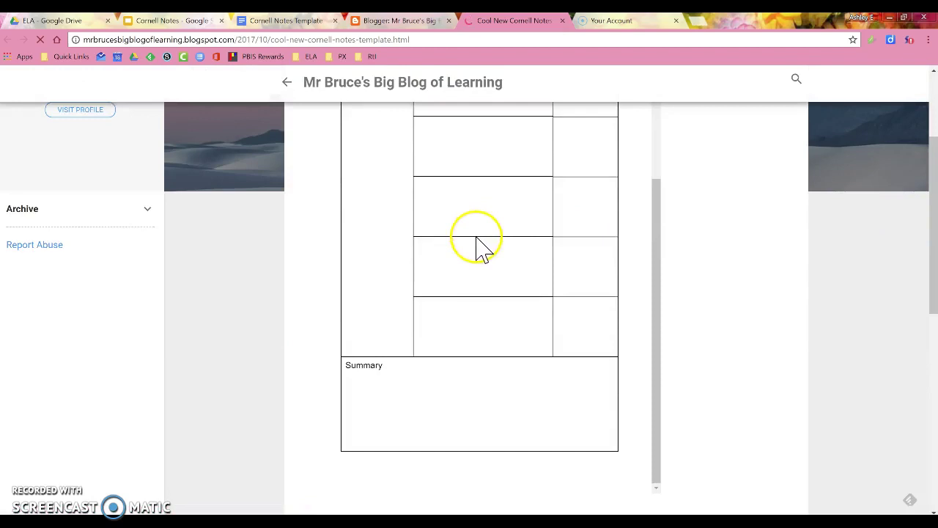
scroll(554, 325, down, 2)
scroll(555, 324, up, 8)
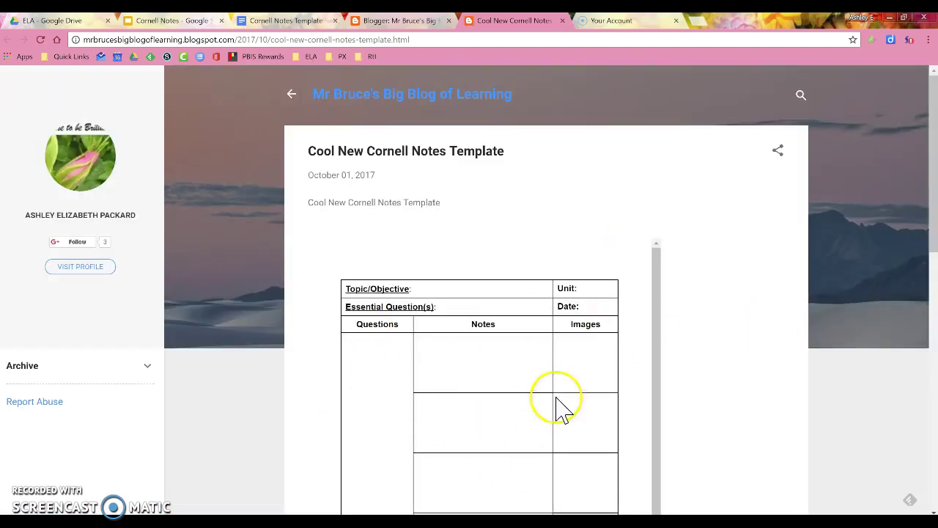